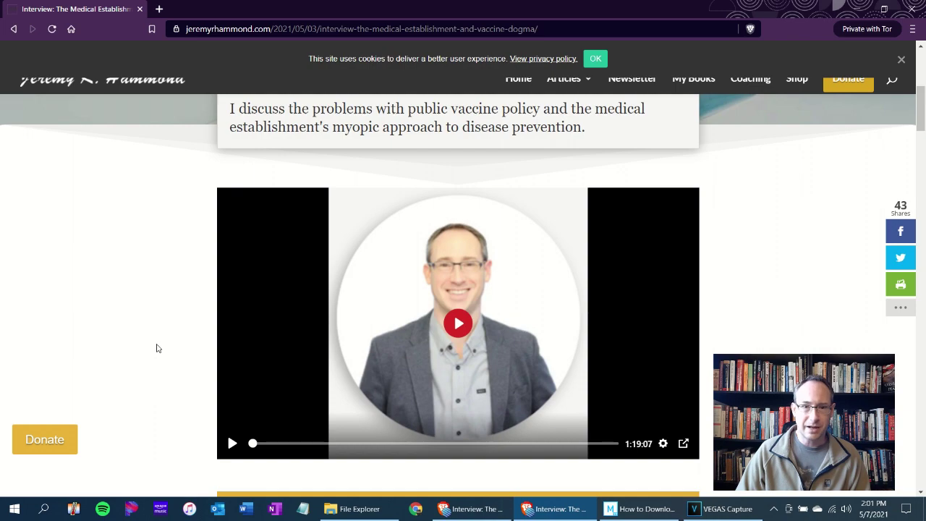
- Inspect the embedded interview video in DevTools and select its video-wrapper element
scroll(159, 348, up, 5)
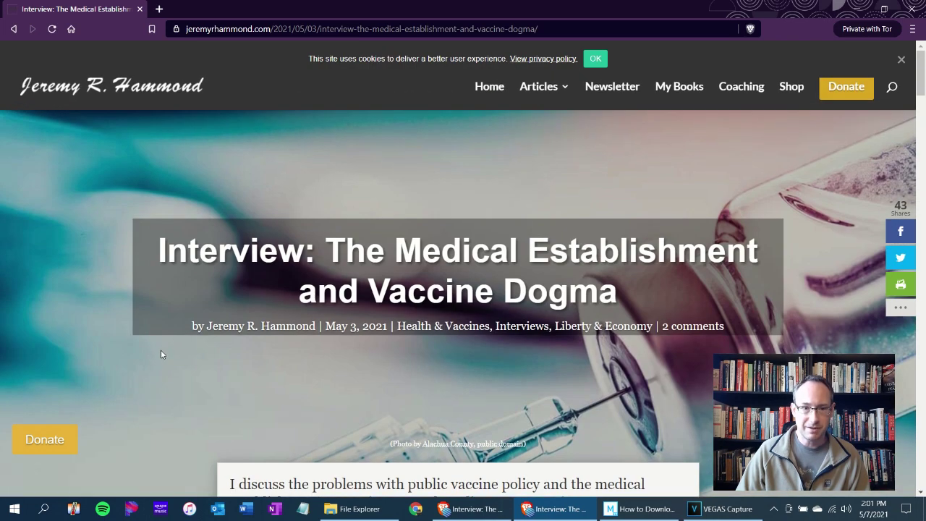
scroll(162, 353, down, 2)
scroll(161, 354, down, 2)
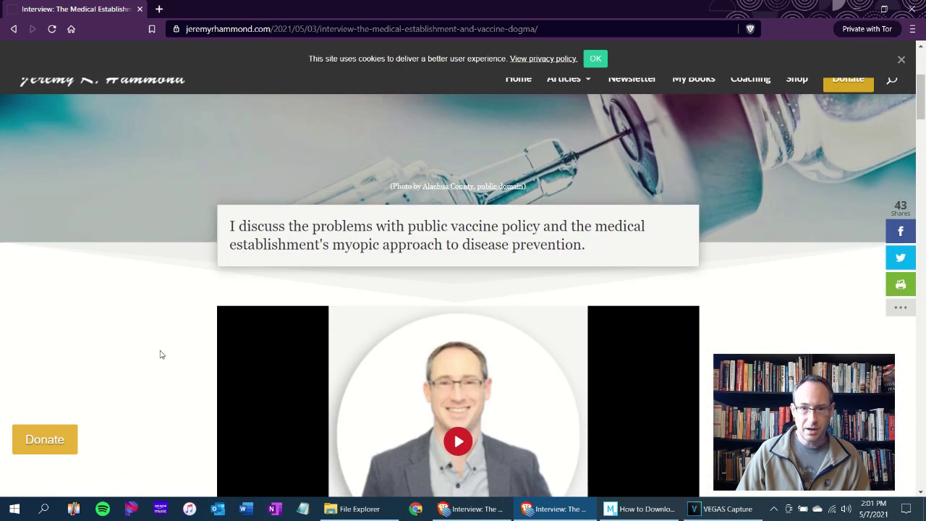
scroll(161, 354, down, 2)
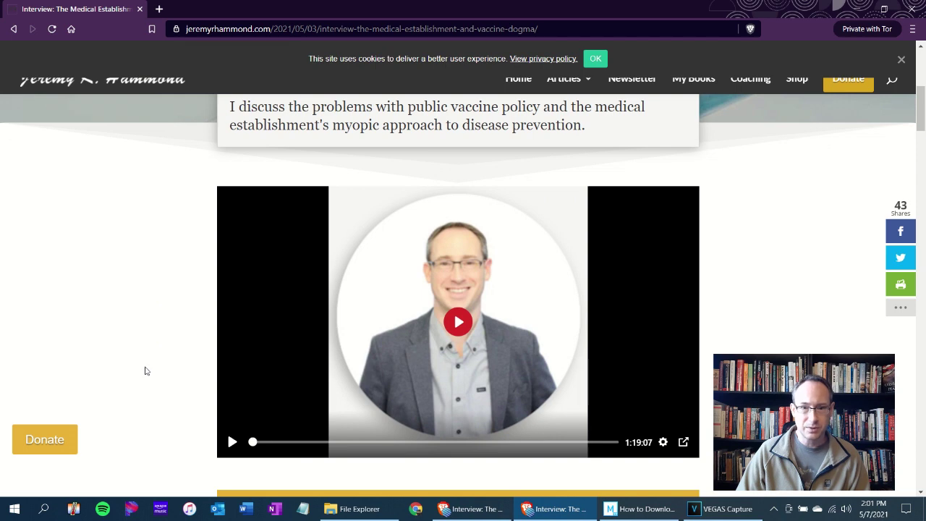
scroll(149, 358, down, 1)
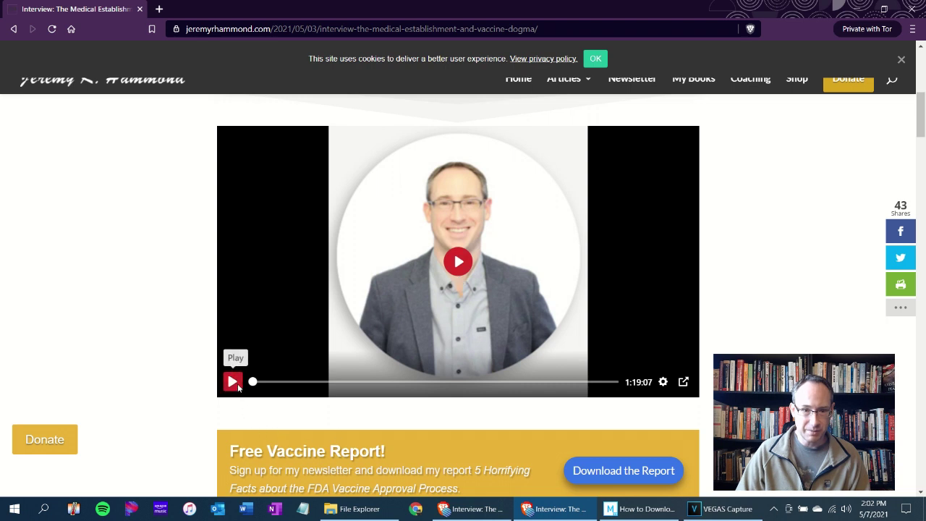
right_click(238, 387)
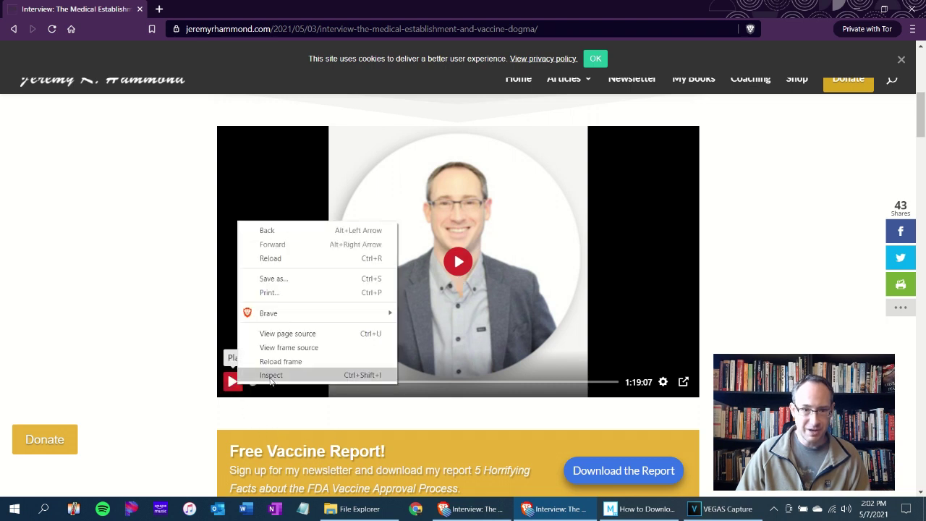
right_click(457, 263)
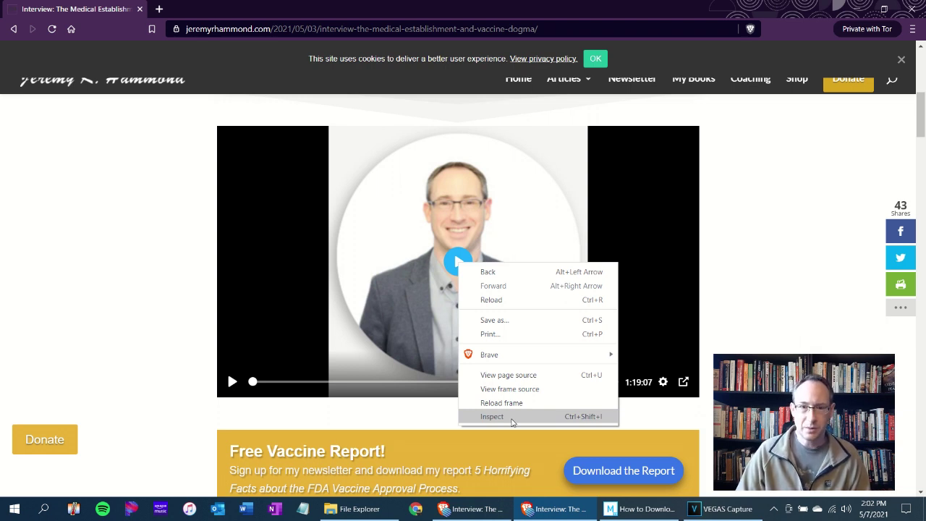
click(492, 421)
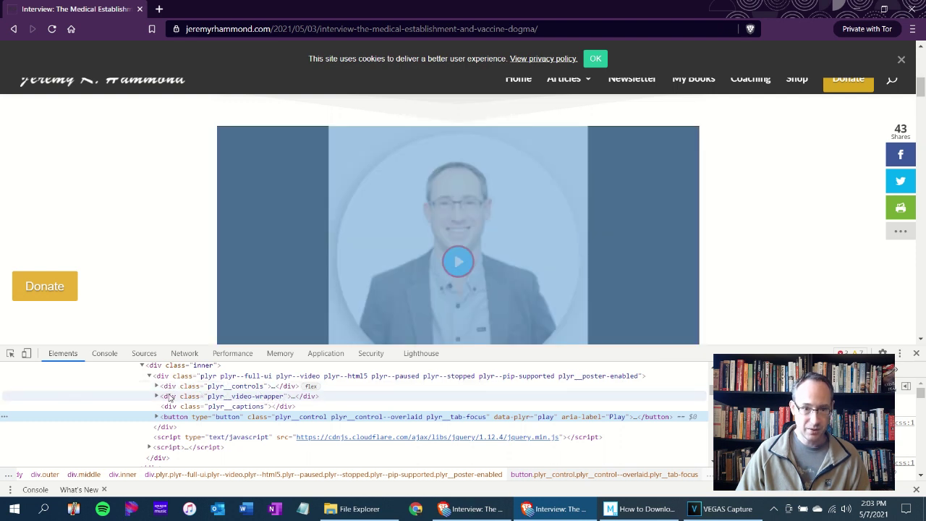
click(168, 397)
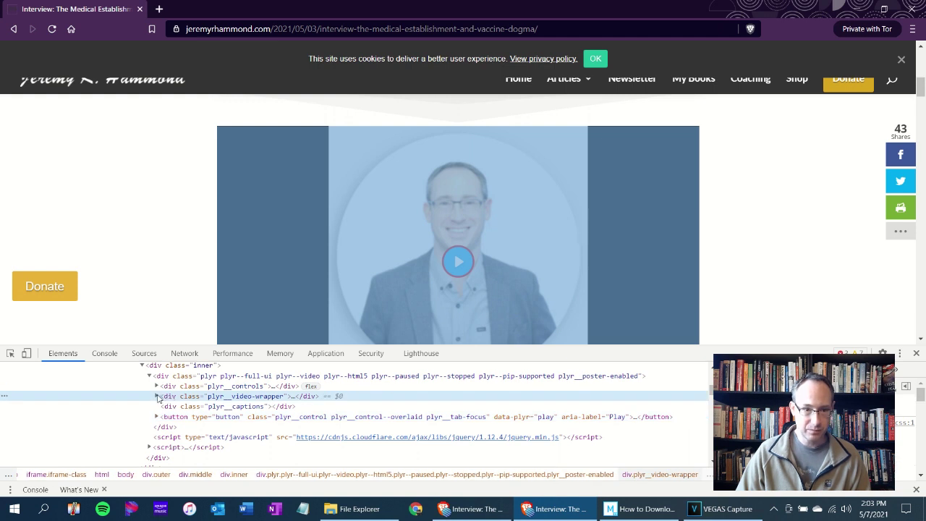
- Expand plyr__video-wrapper and video#player to reach the source element with the MP4 address
click(157, 397)
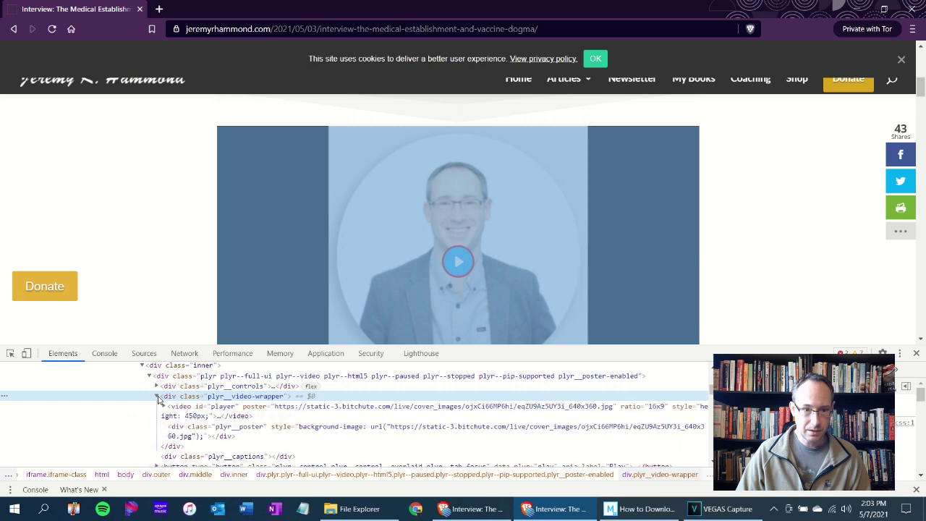
click(179, 408)
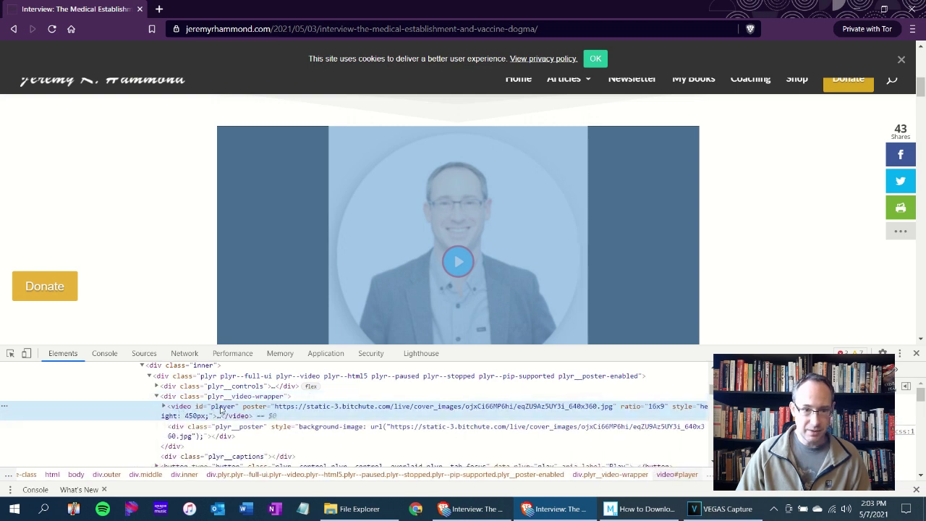
click(164, 406)
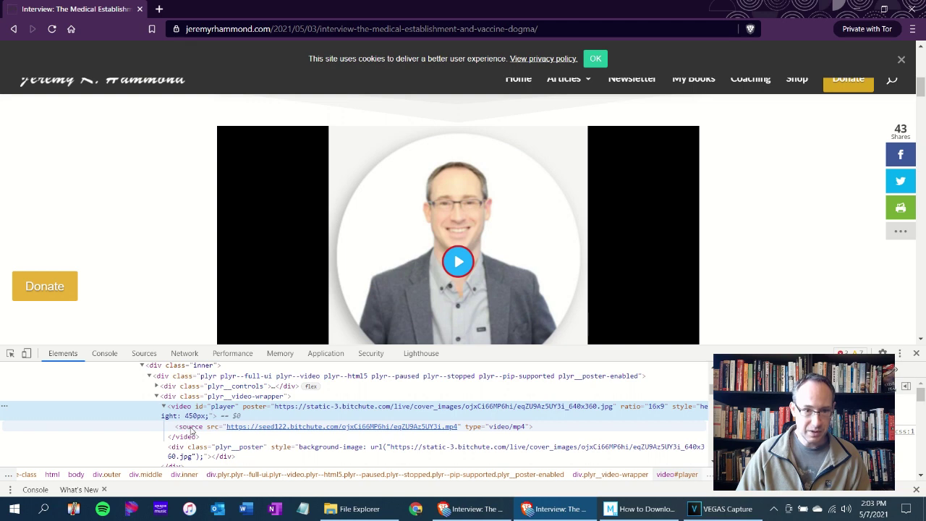
click(191, 428)
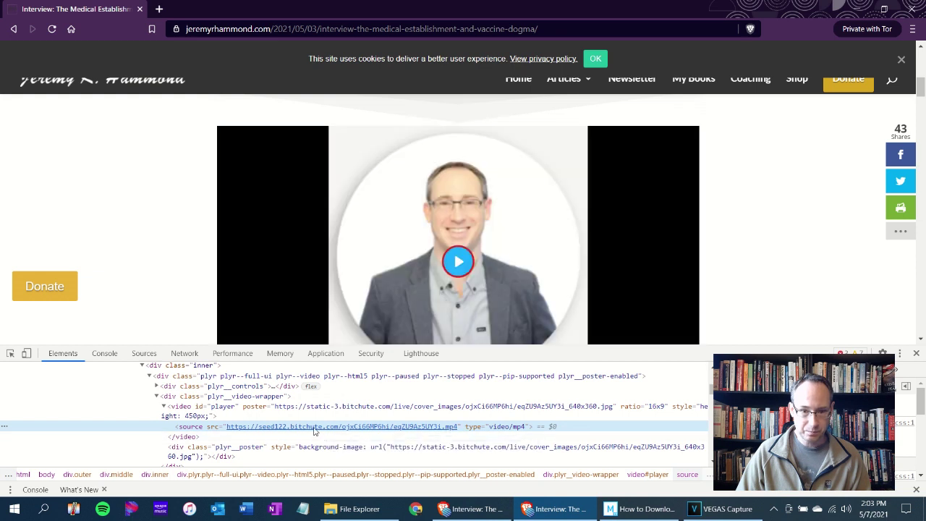
- Copy the source element's MP4 src URL and open a new tab
double_click(313, 428)
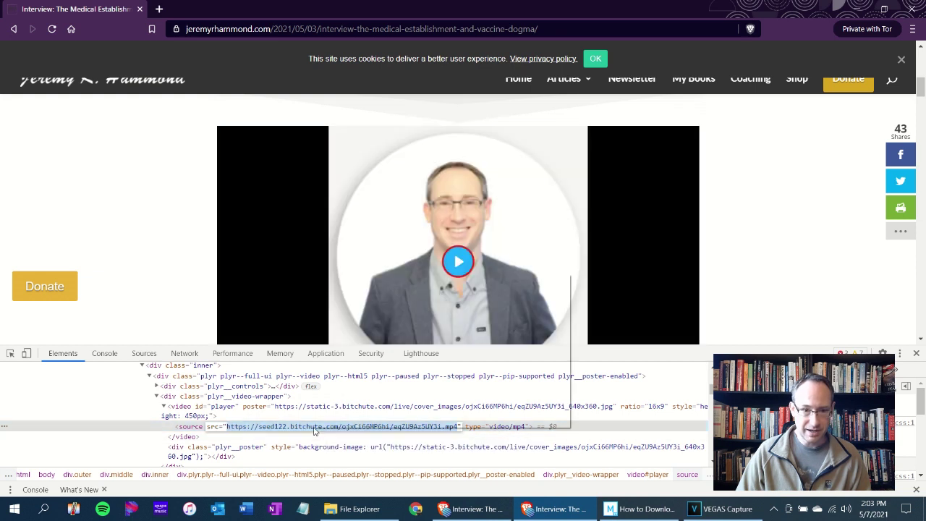
right_click(314, 428)
click(350, 328)
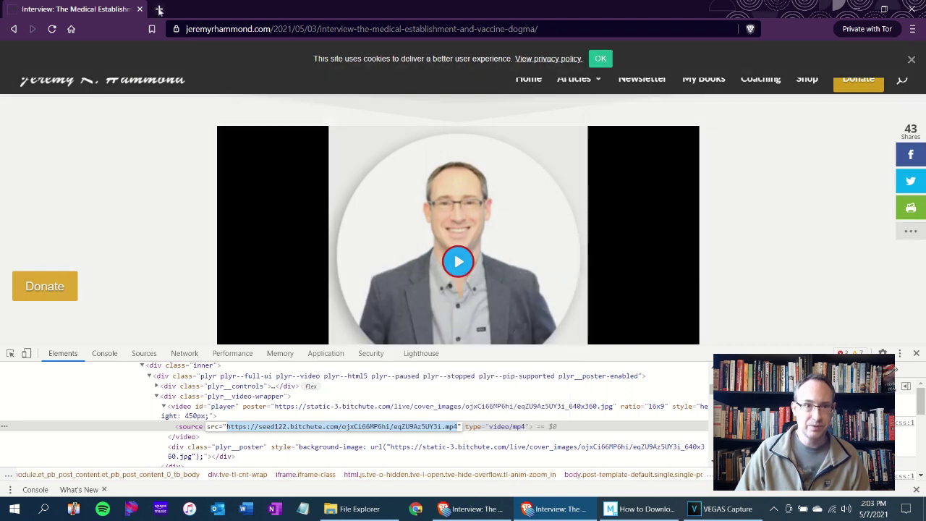
key(ctrl+t)
right_click(217, 30)
- Paste and load the seed122.bitchute.com MP4 link in the new tab
click(247, 105)
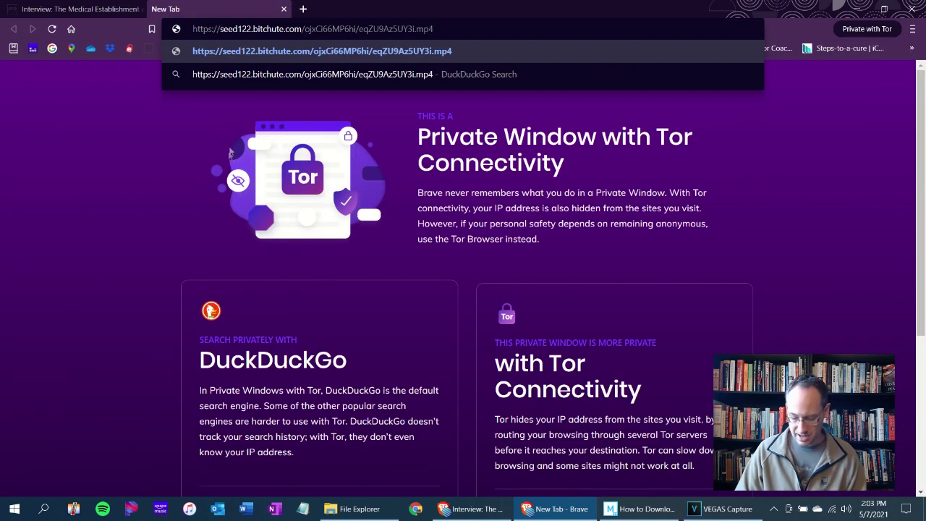
key(Return)
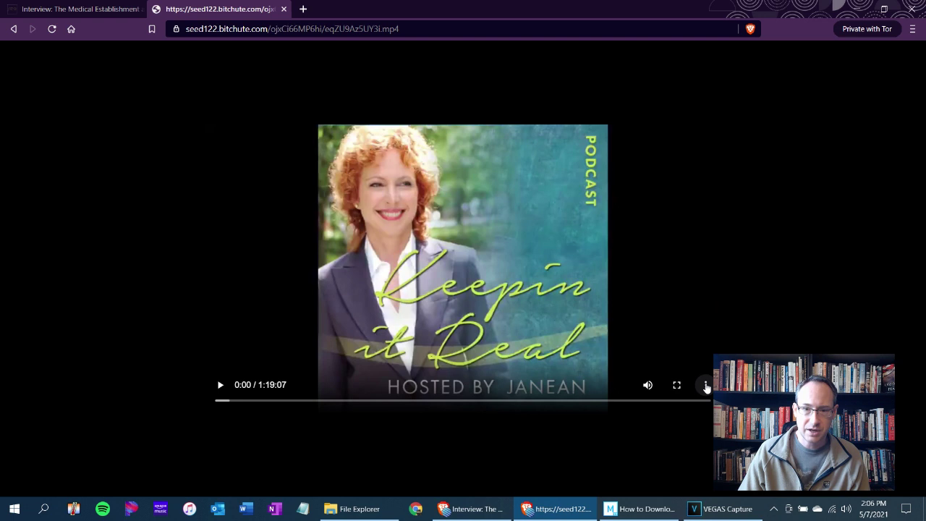
- Check the video's Download and Save video as options, then close the article's newsletter popup
click(706, 385)
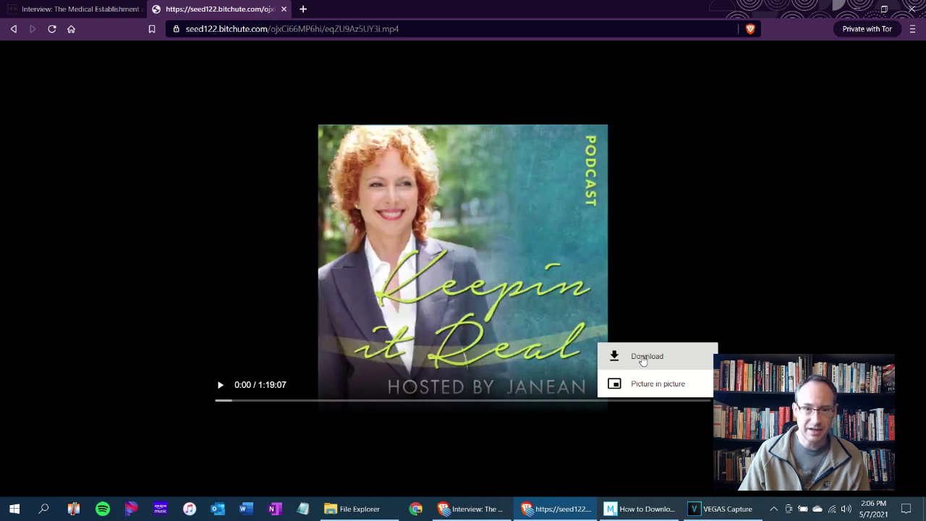
right_click(470, 250)
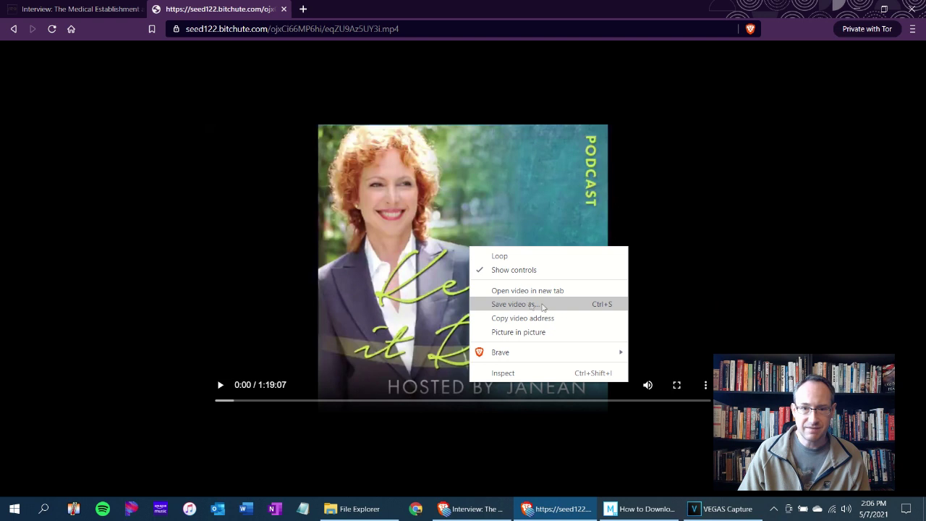
click(801, 311)
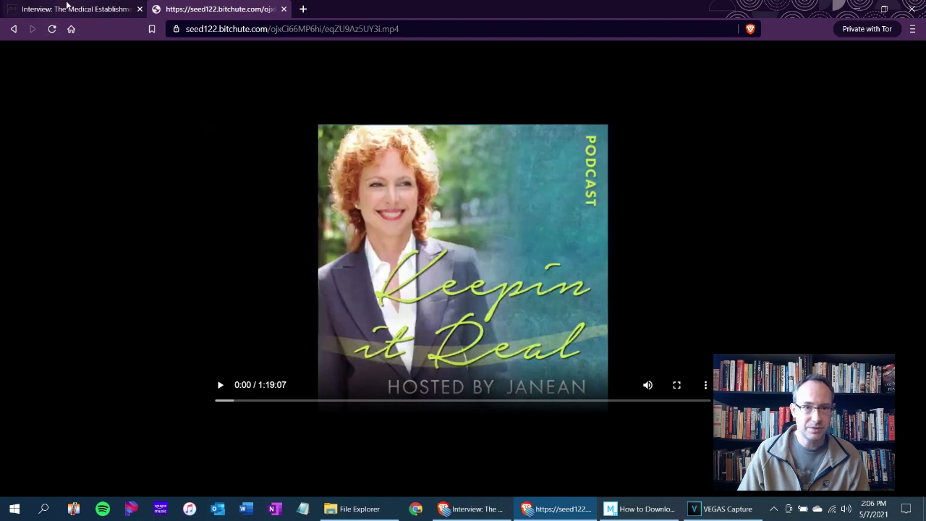
click(66, 6)
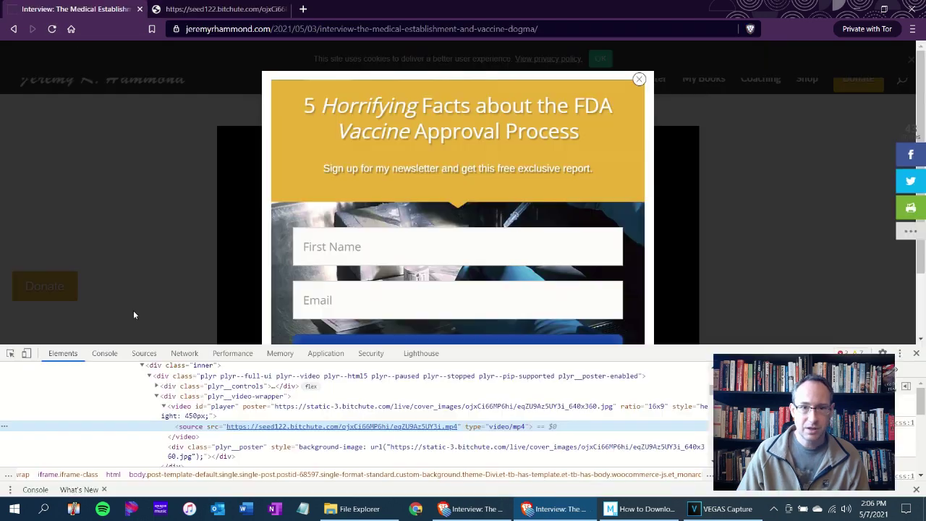
click(638, 78)
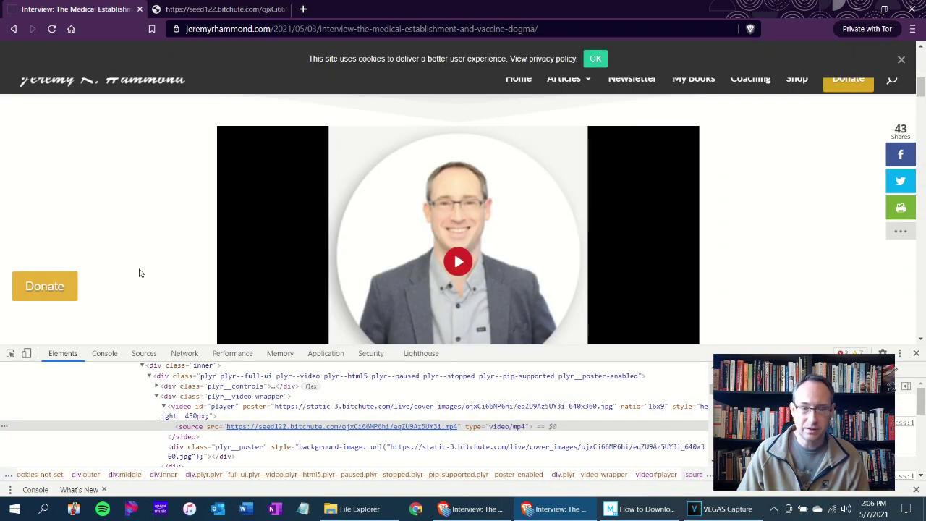